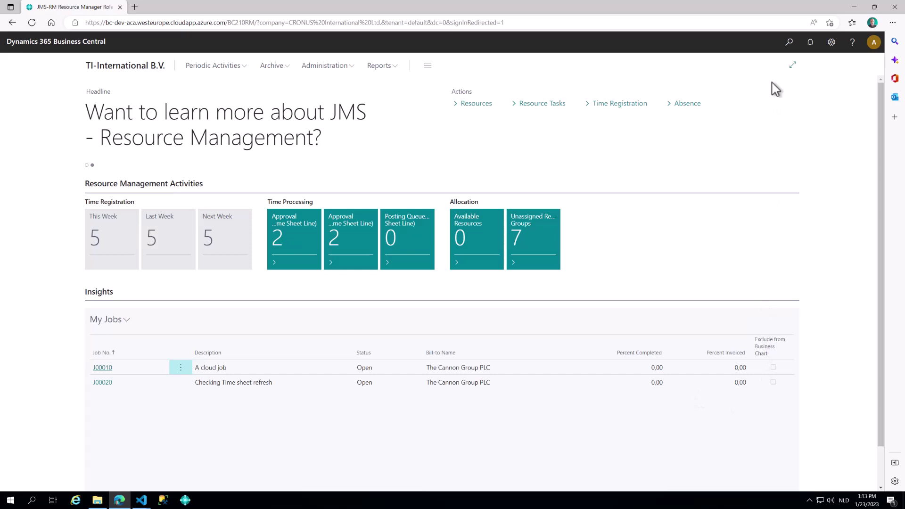
Find and view the User Setup page via Tell me, showing the admin user linked to a resource
click(789, 43)
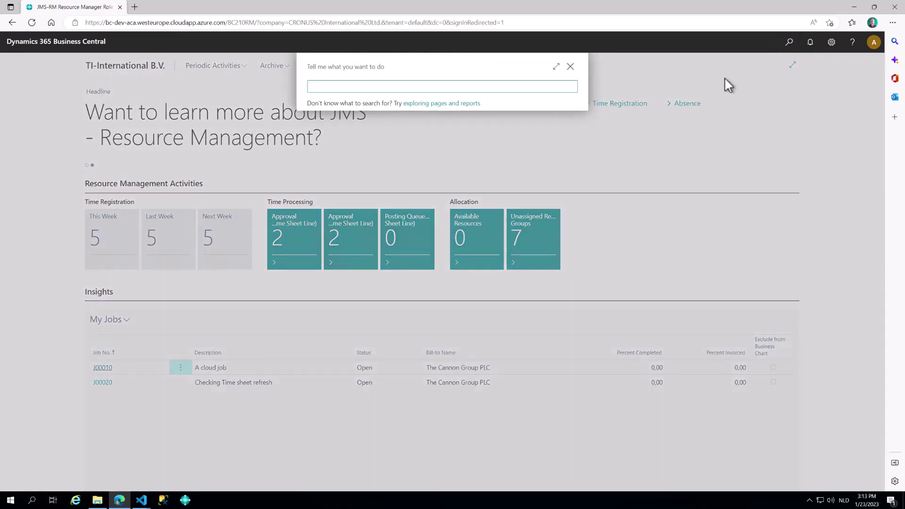
text(user se)
text(tup)
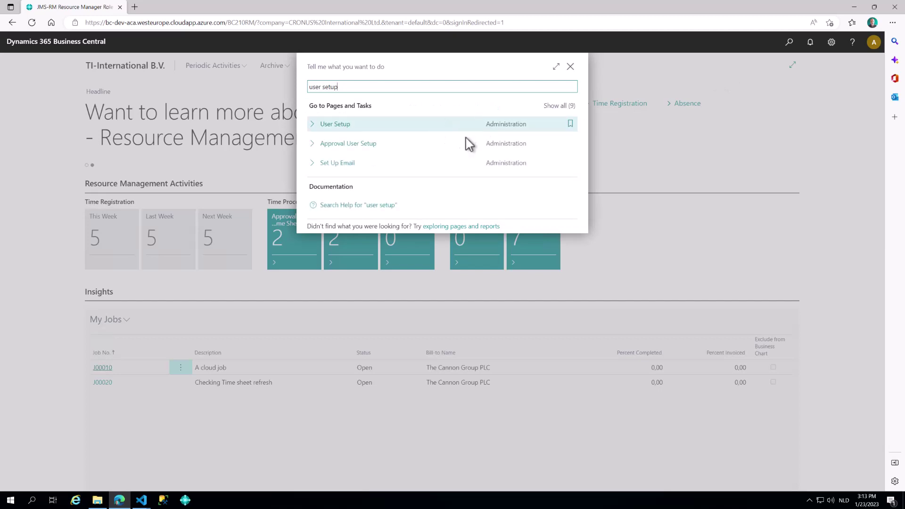
click(352, 128)
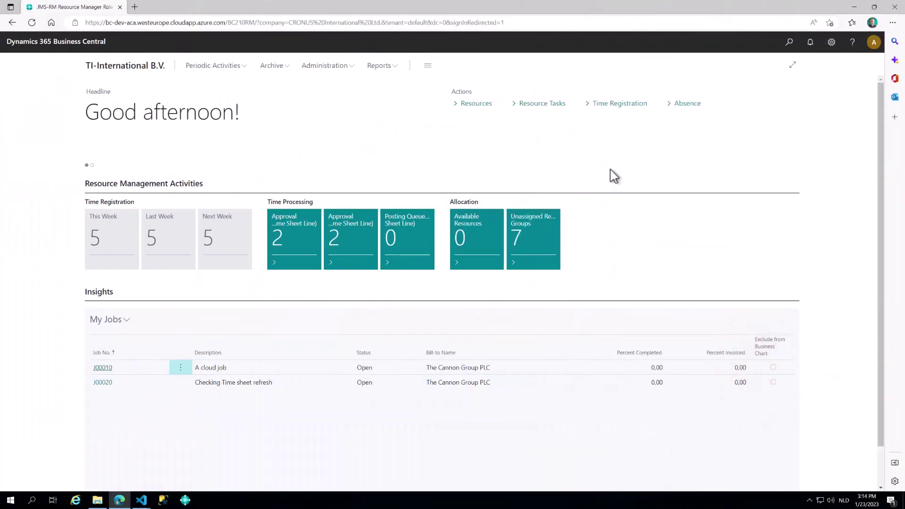
click(336, 71)
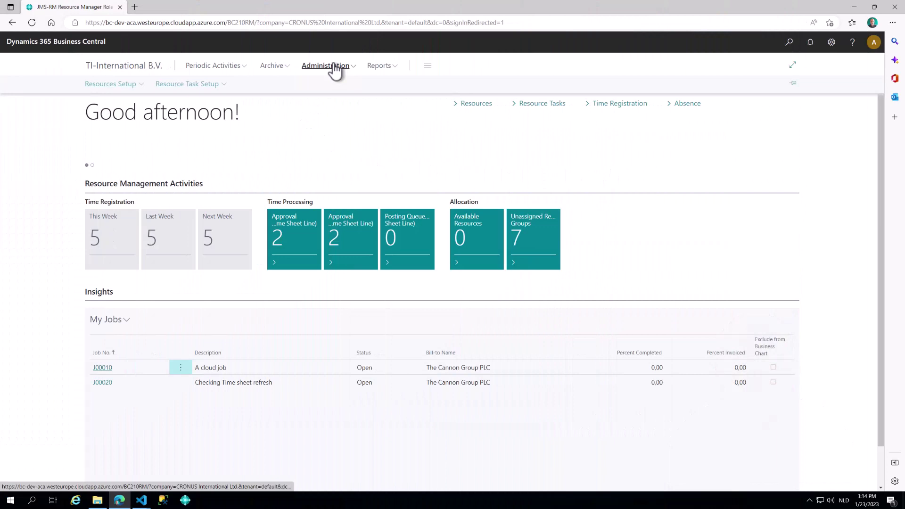
click(101, 88)
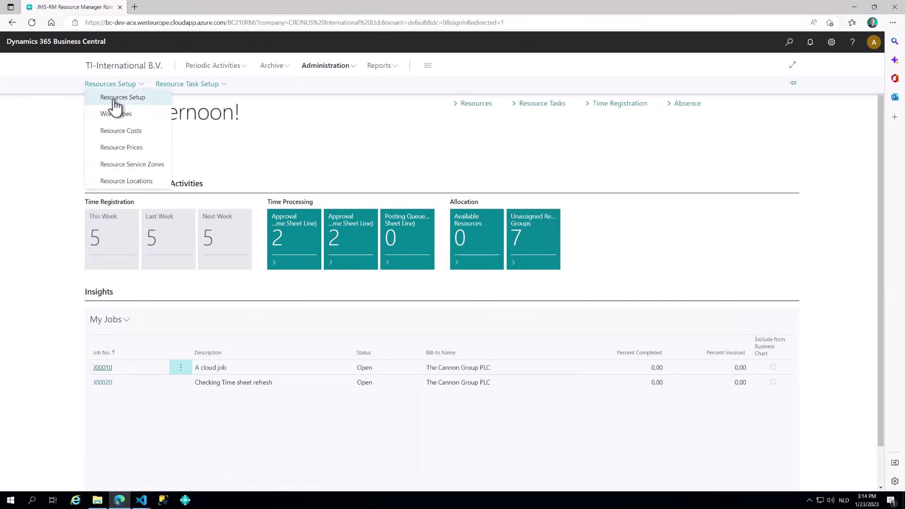
click(114, 98)
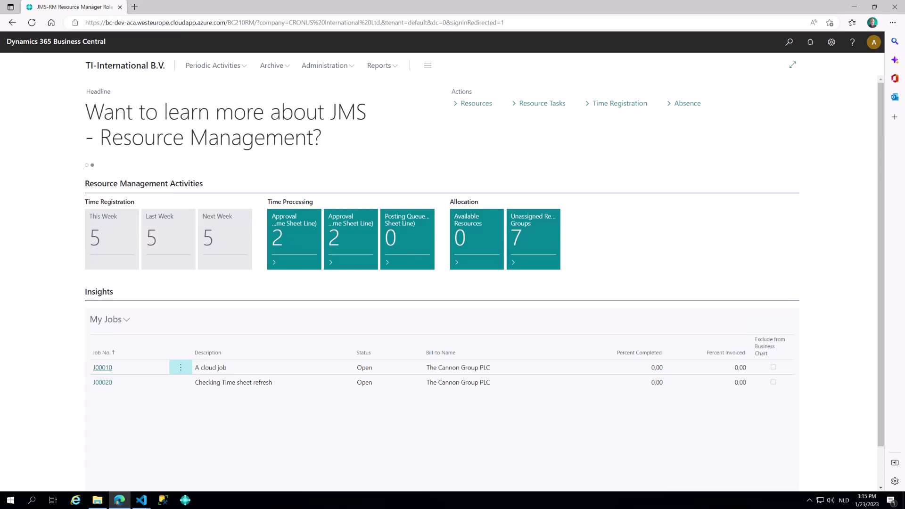
click(789, 42)
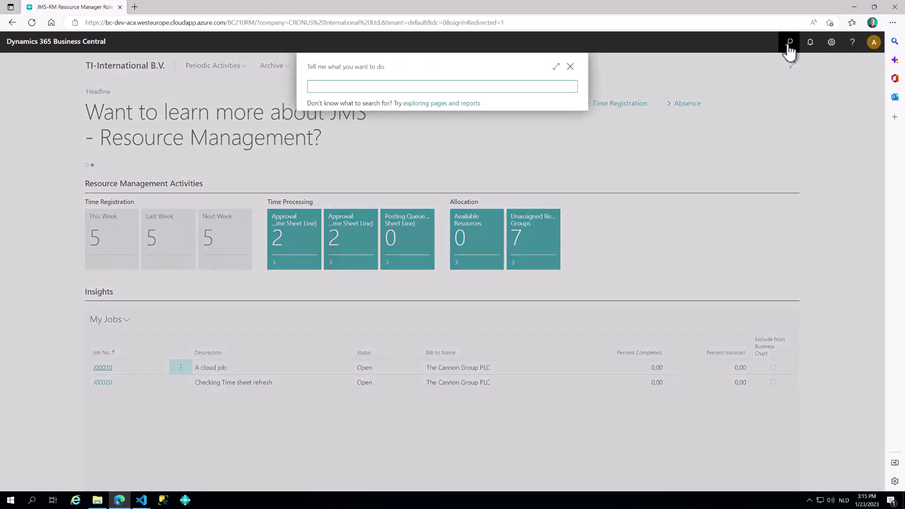
text(create )
text(time sheet)
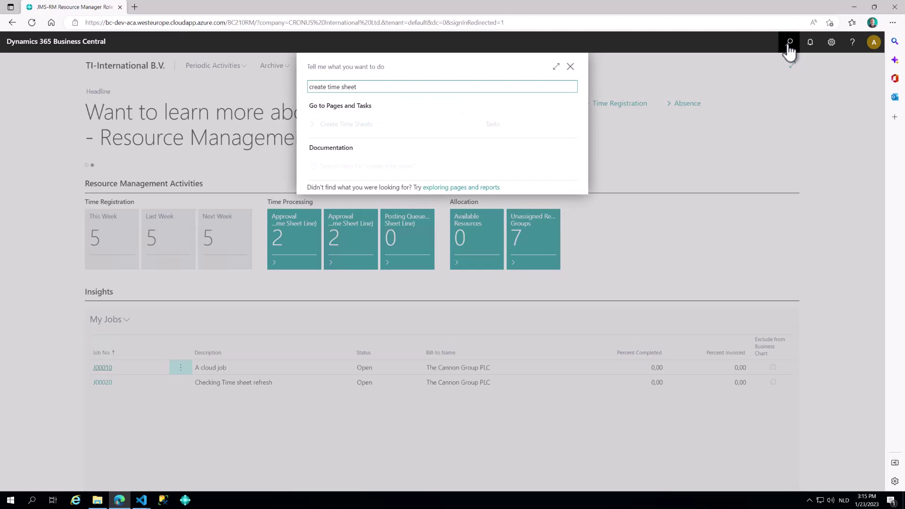
click(352, 125)
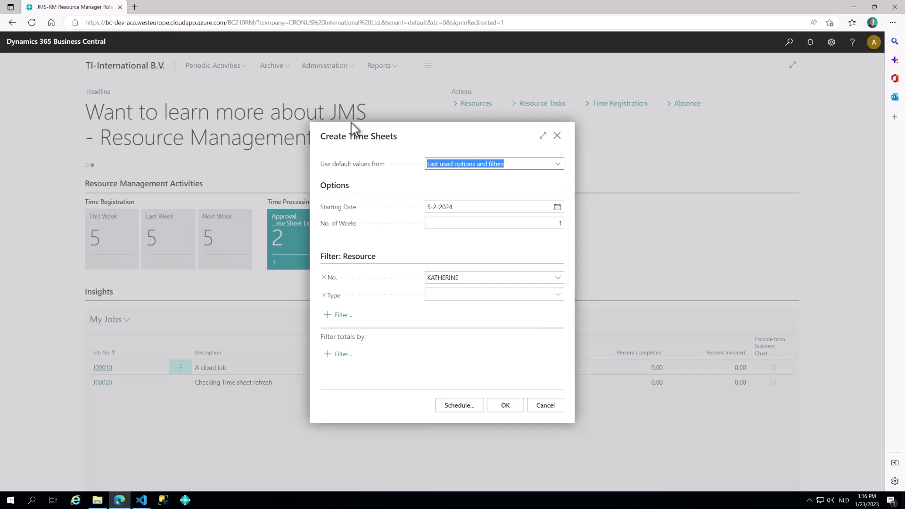
click(557, 136)
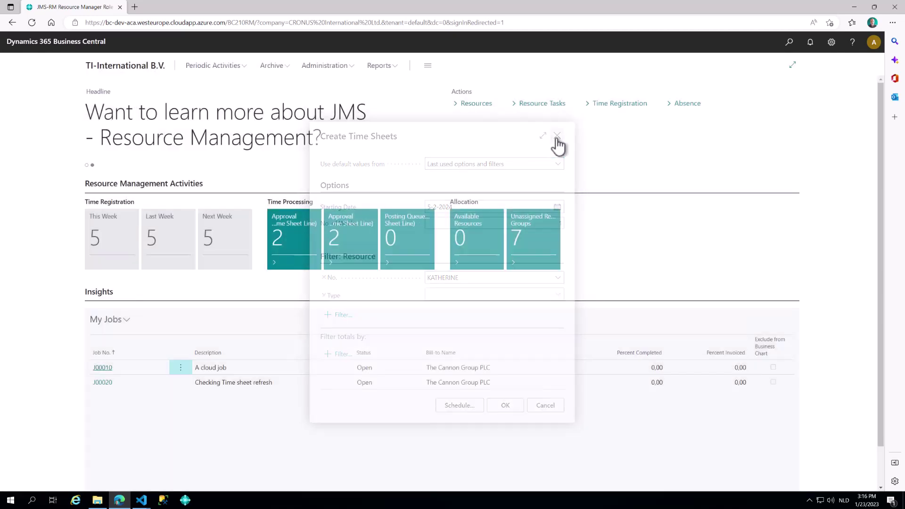
click(474, 106)
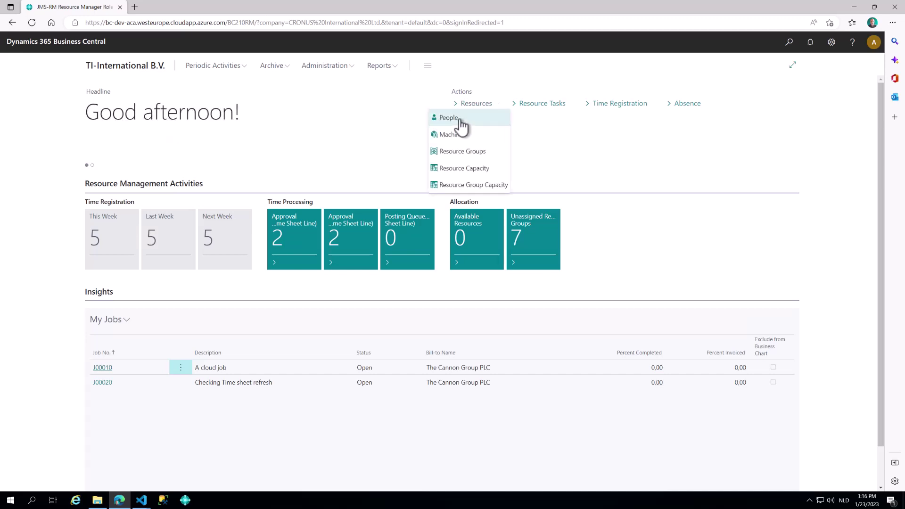
click(461, 118)
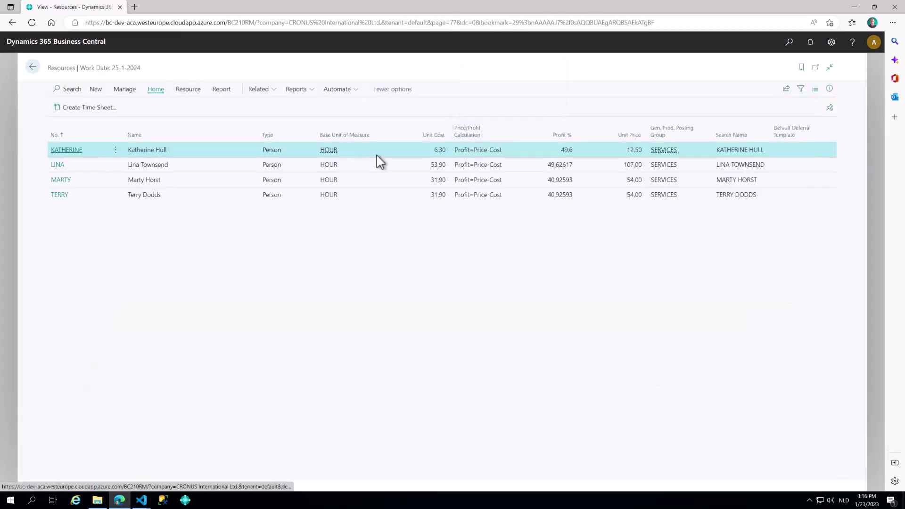
click(191, 181)
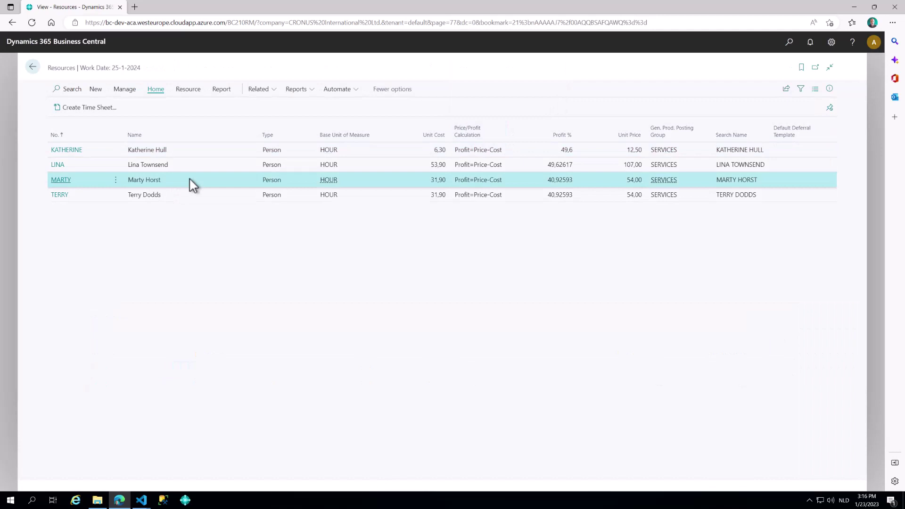
click(83, 108)
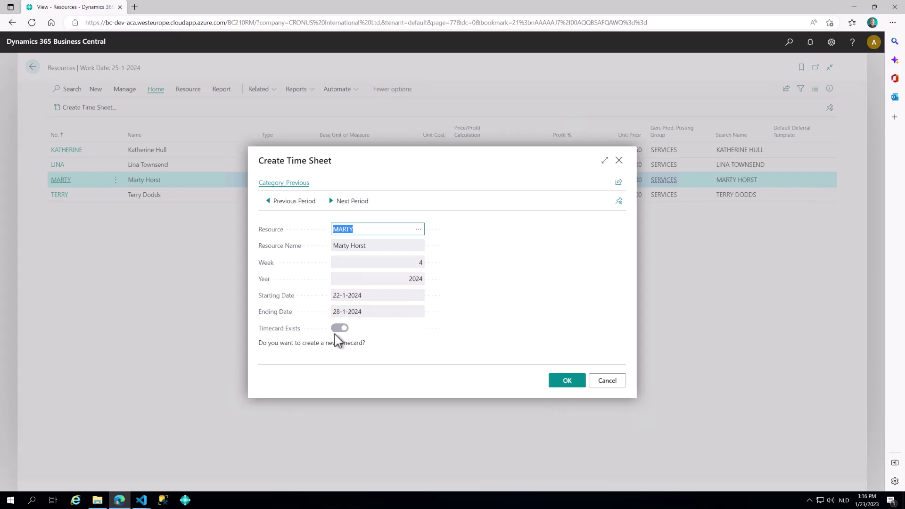
Advance to week 7 (12-2-2024 to 18-2-2024) and confirm creating Marty's time sheet
click(352, 204)
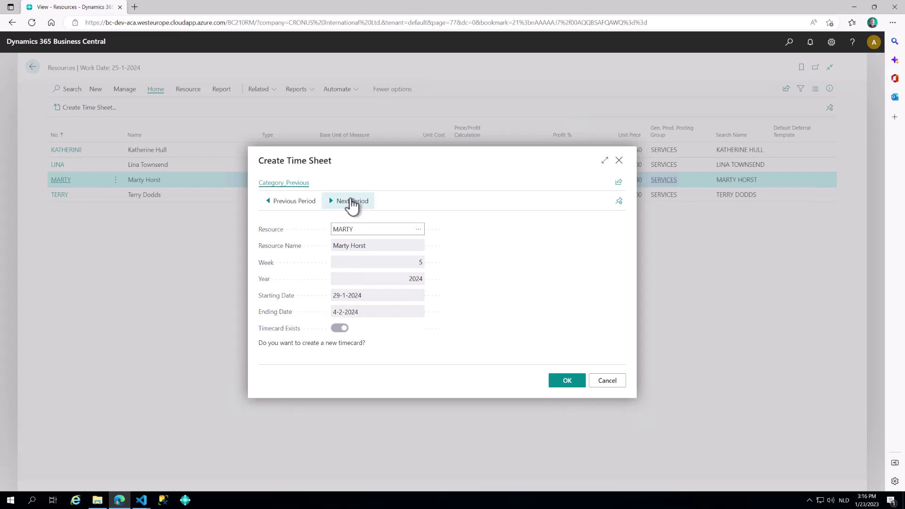
click(352, 204)
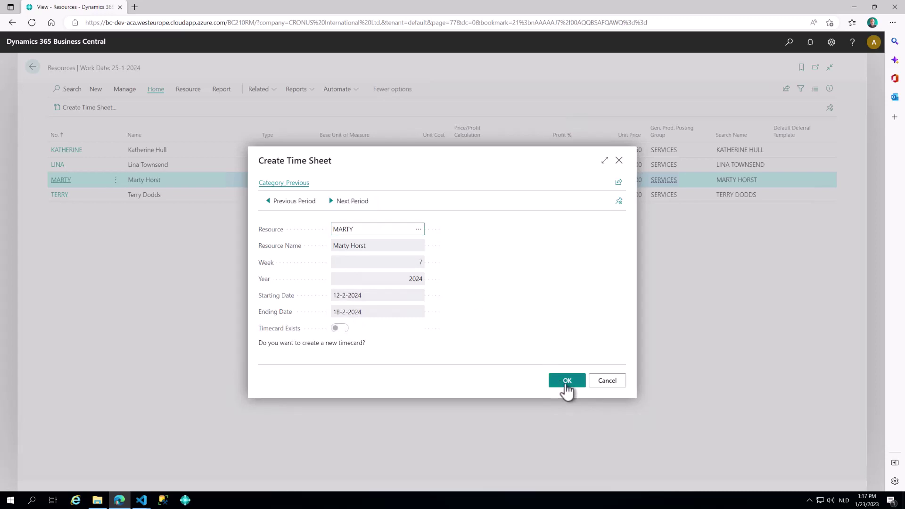
click(567, 382)
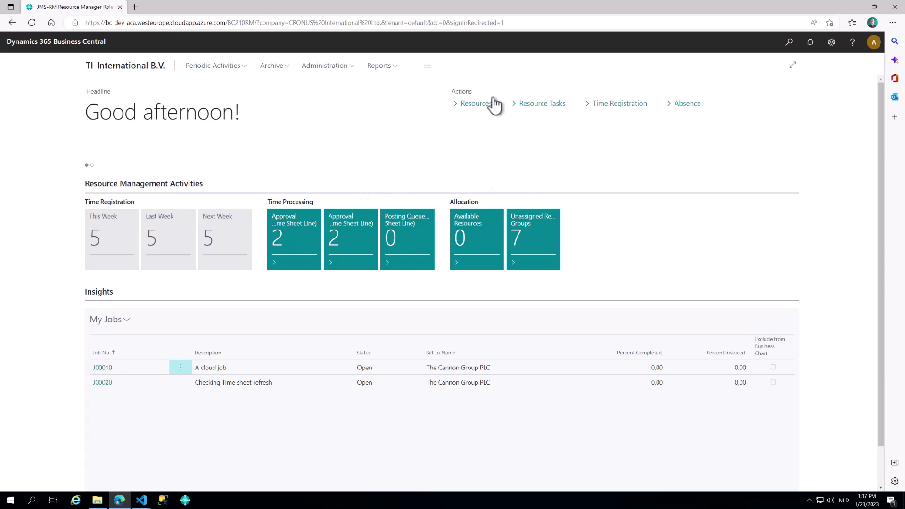
click(472, 106)
click(447, 122)
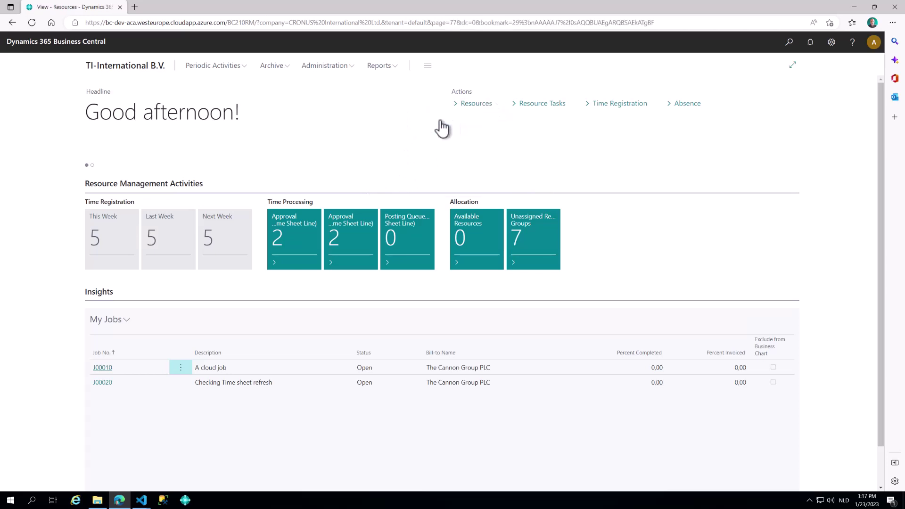
click(66, 187)
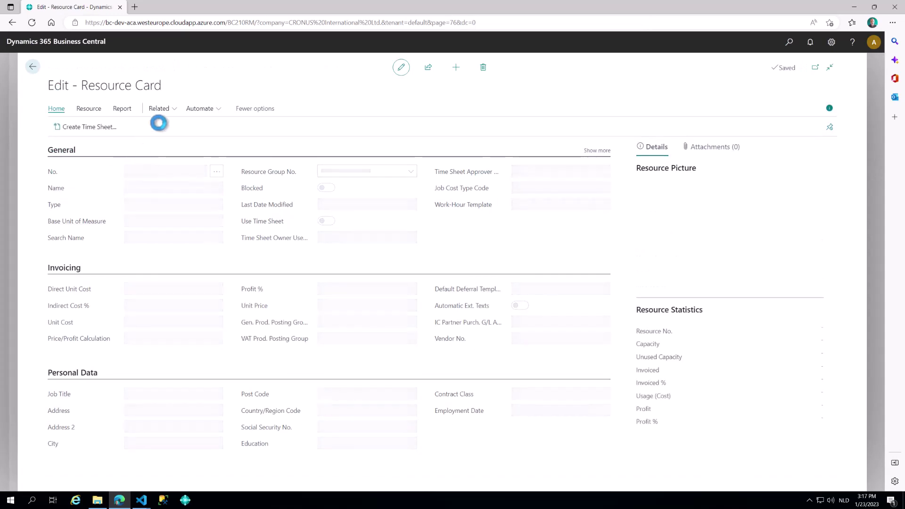
click(174, 114)
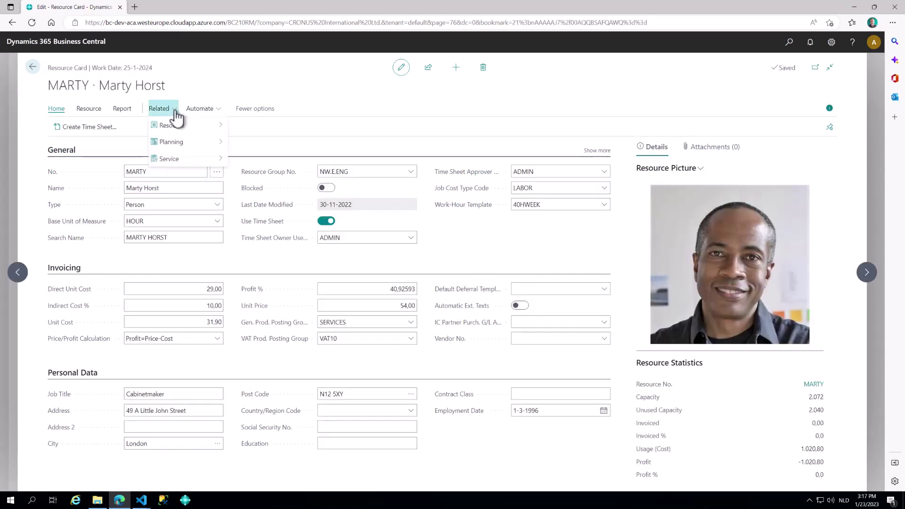
mouse_move(172, 125)
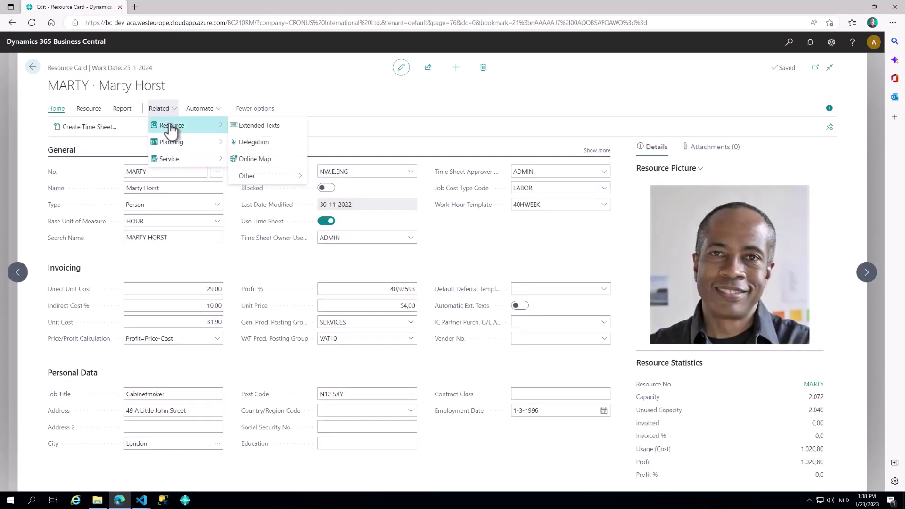
click(249, 146)
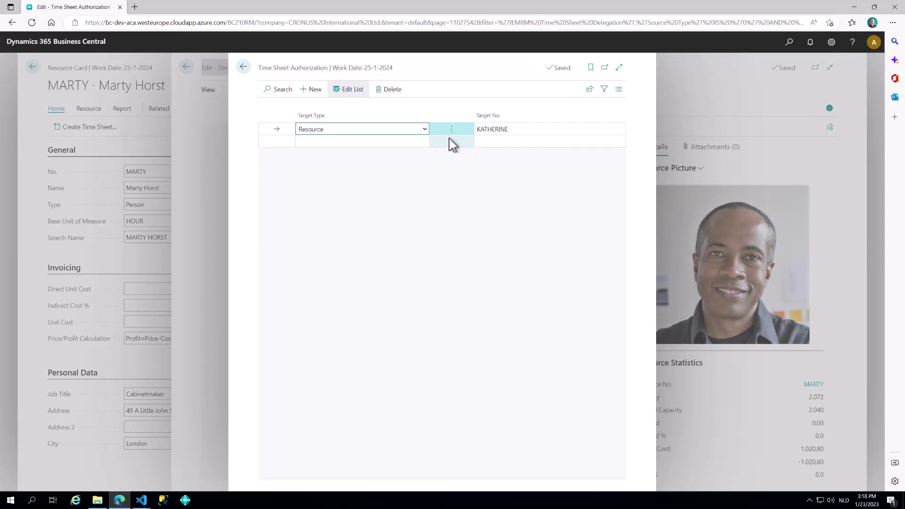
click(424, 130)
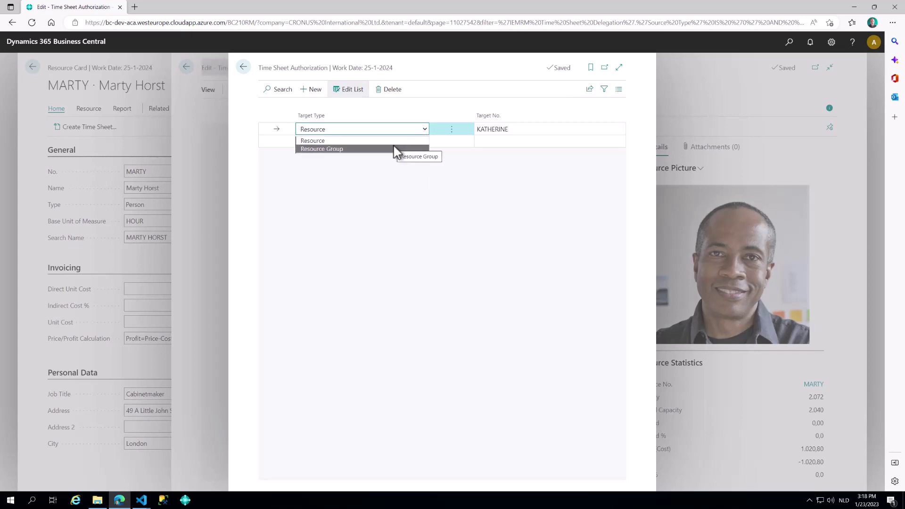
click(368, 141)
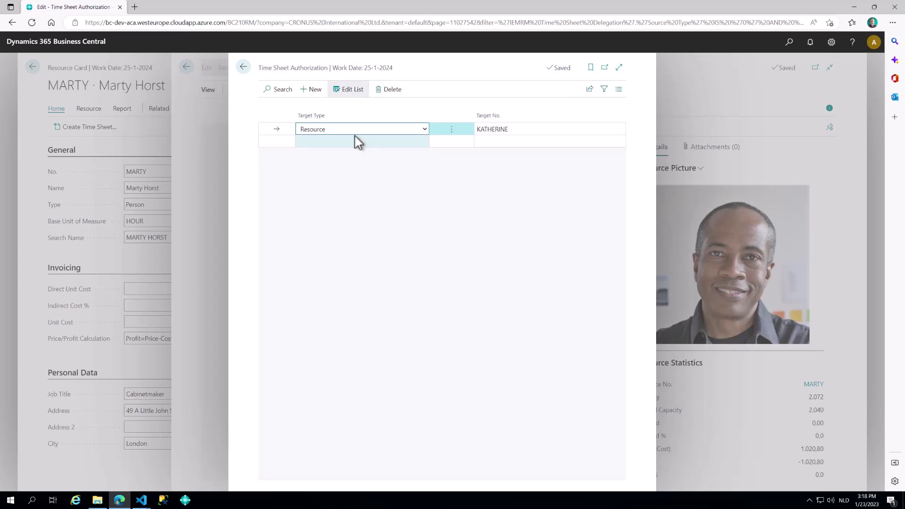